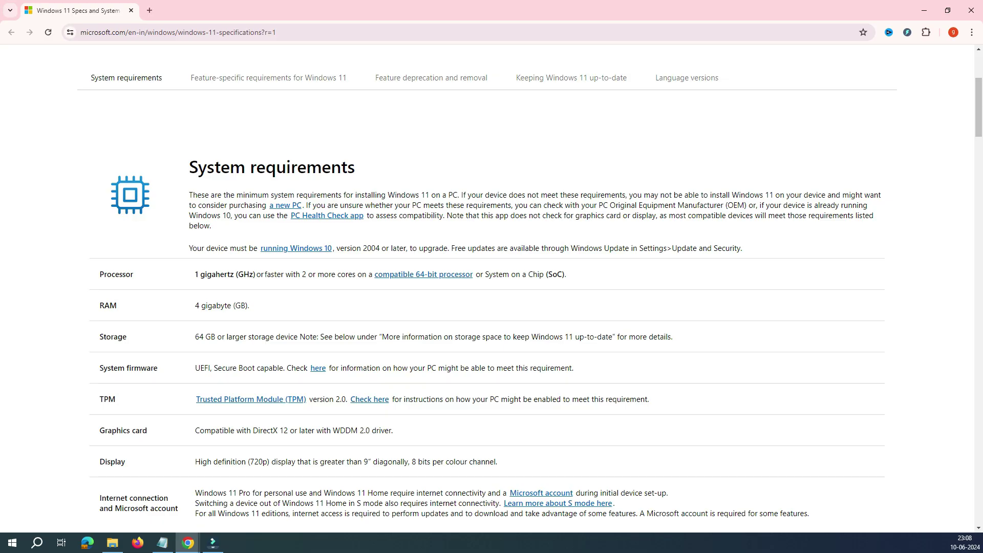
- Highlight the processor requirement: 1 GHz speed and core count
scroll(151, 207, "down", 2)
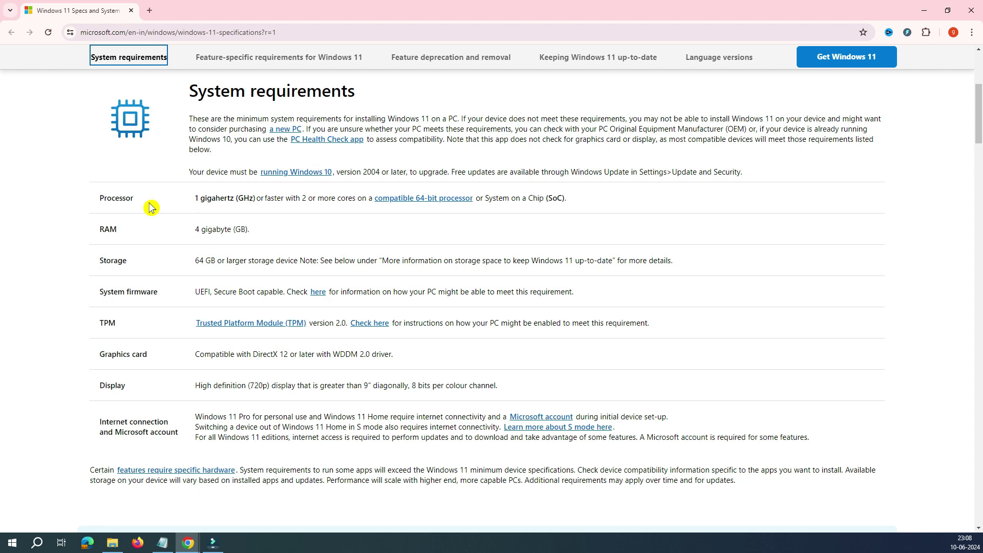
left_click_drag(104, 205, 335, 199)
left_click(233, 205)
scroll(324, 243, "up", 3)
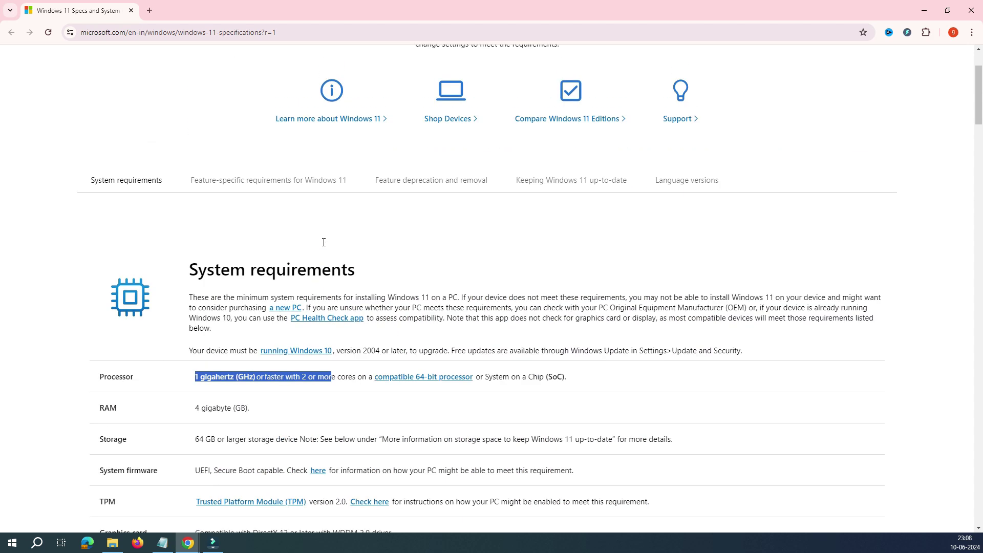
left_click_drag(224, 297, 357, 297)
scroll(359, 297, "down", 4)
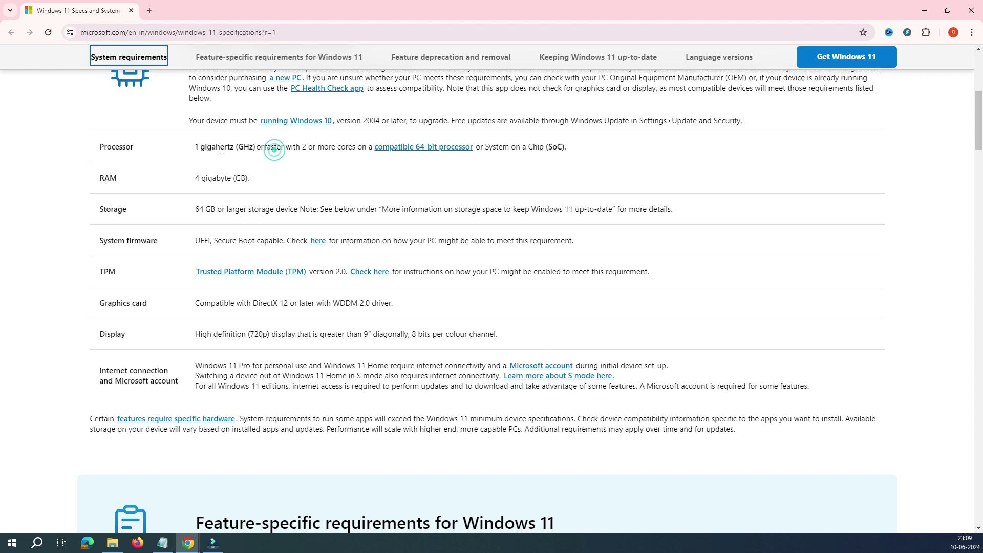
triple_click(191, 145)
left_click_drag(290, 147, 344, 148)
left_click(347, 171)
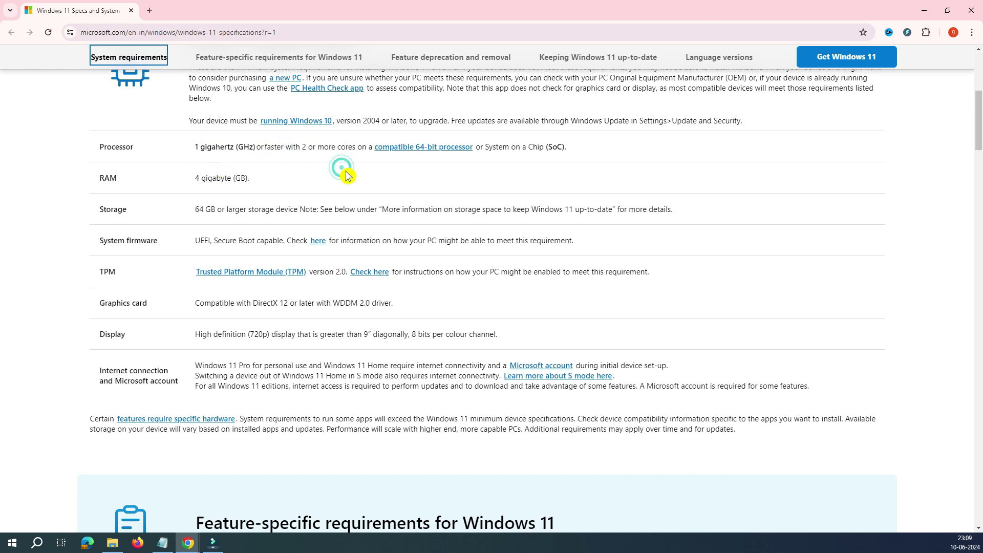
- Highlight the 4 GB RAM, 64 GB storage and UEFI, Secure Boot firmware requirements
triple_click(259, 177)
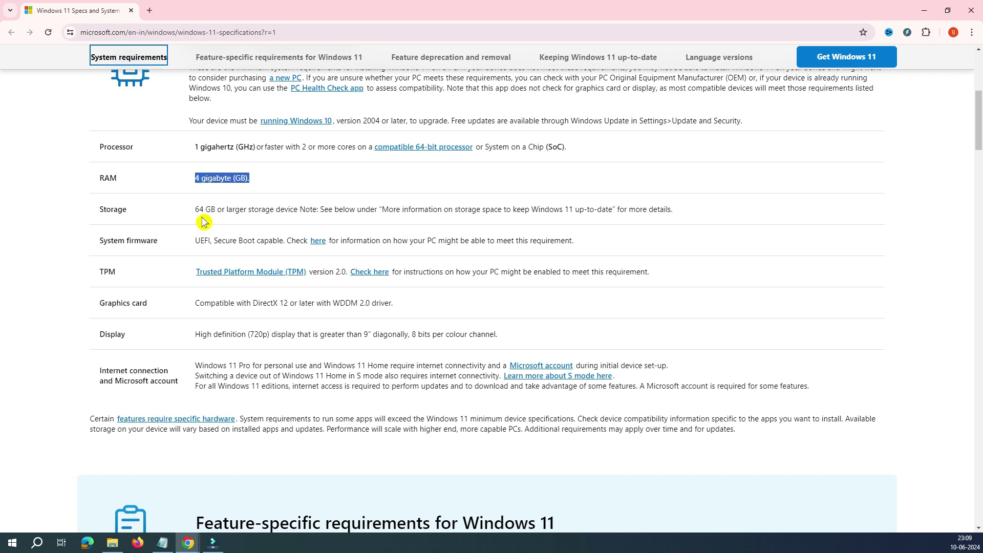
left_click_drag(193, 211, 347, 212)
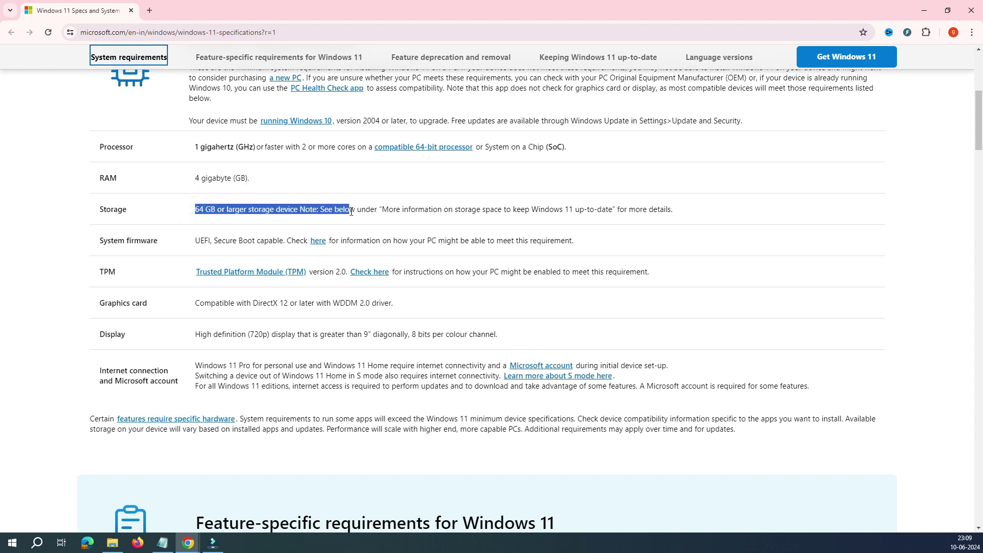
left_click(196, 241)
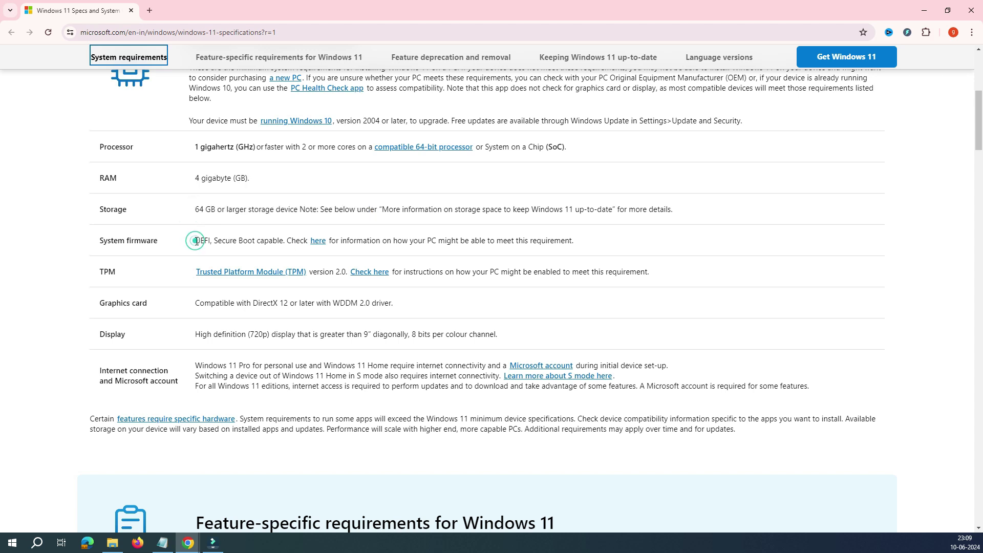
left_click_drag(196, 241, 258, 242)
left_click(252, 243)
- Highlight the TPM, graphics card and 720p display requirements, then return to the page top
left_click_drag(172, 275, 337, 296)
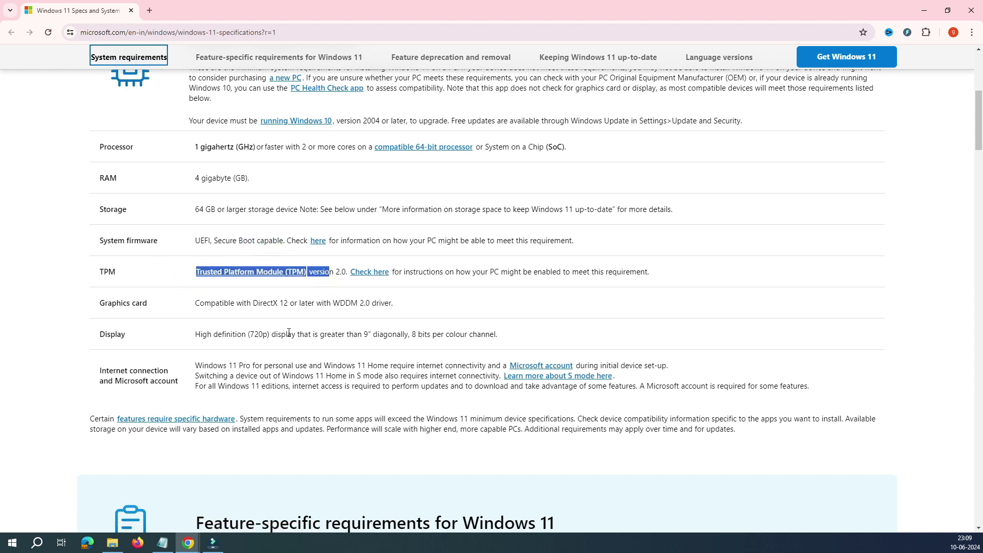
left_click_drag(194, 305, 442, 312)
left_click(407, 311)
scroll(330, 329, "down", 1)
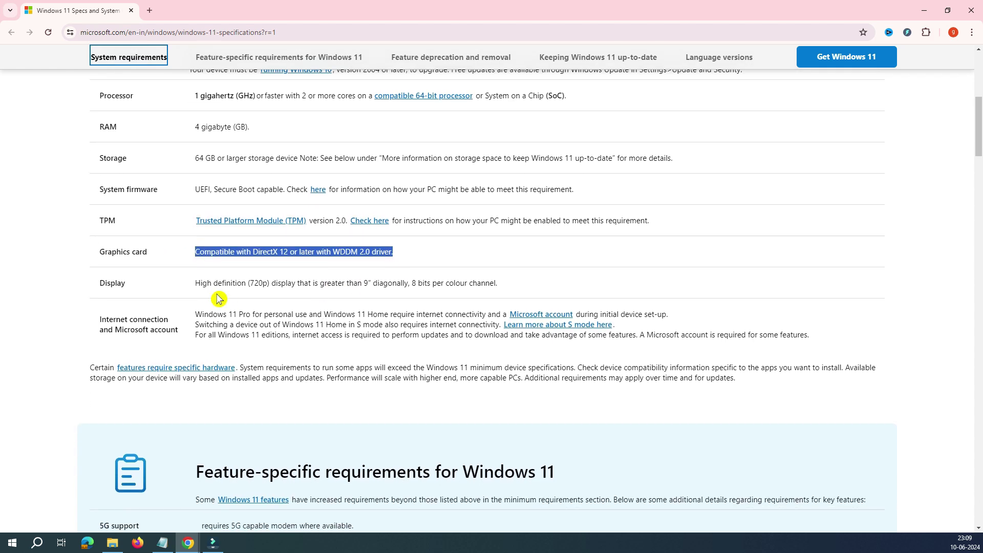
left_click(199, 284)
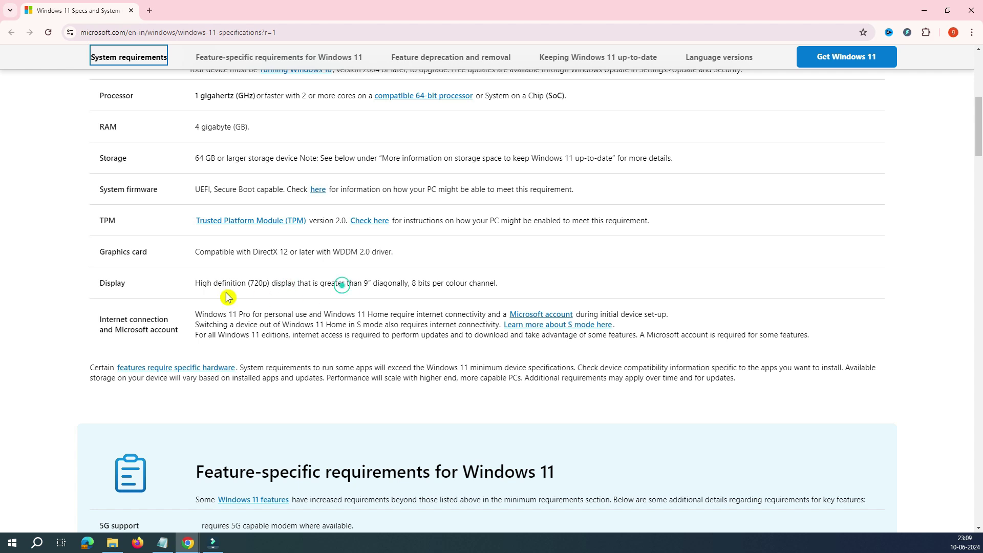
left_click_drag(201, 283, 318, 285)
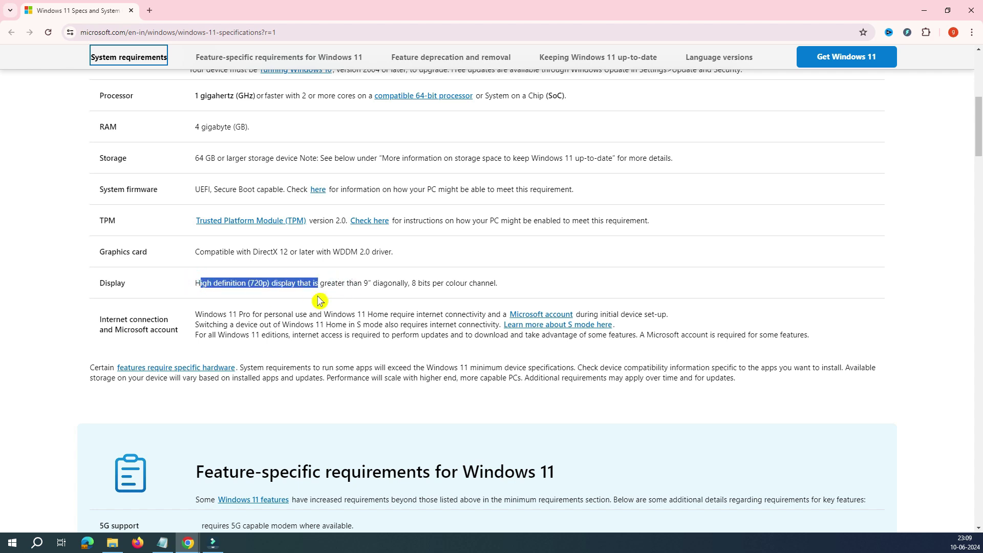
scroll(319, 299, "up", 7)
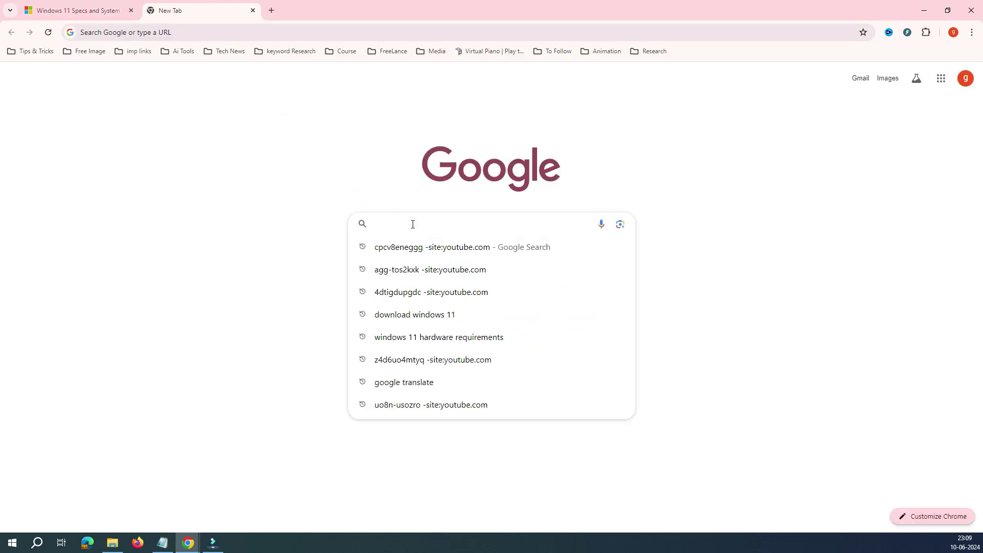
- Search Google for 'download windows 11' and open Microsoft's Download Windows 11 result
type("d")
left_click(415, 314)
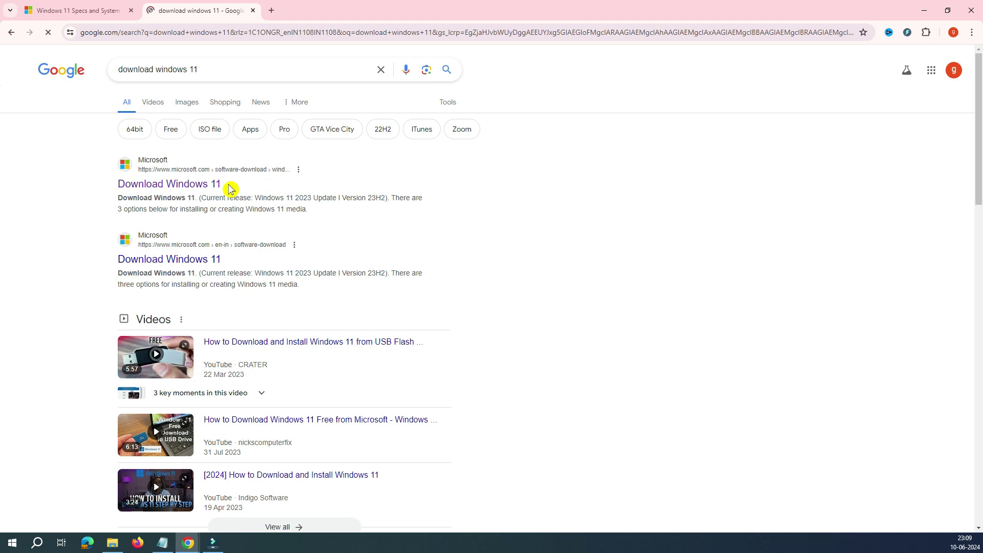
left_click_drag(103, 184, 280, 192)
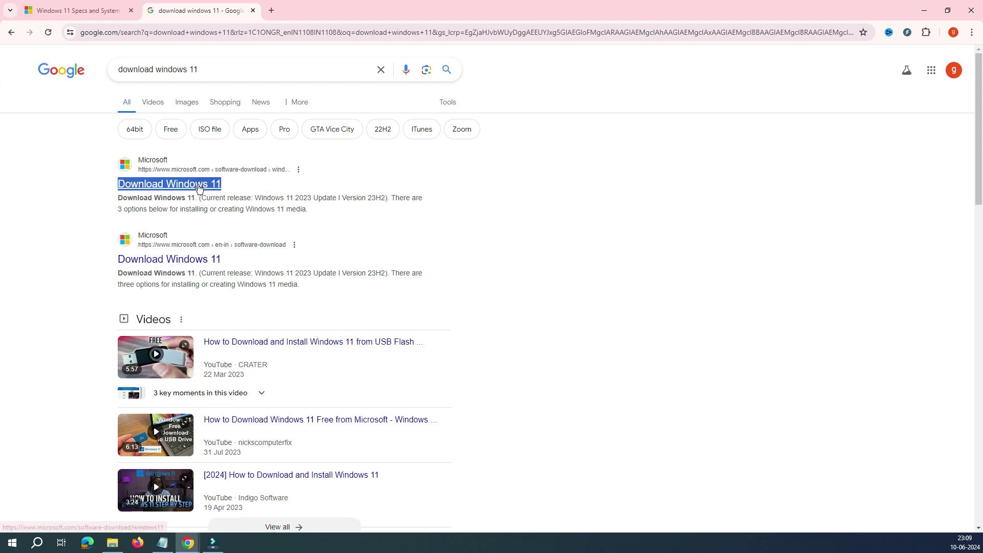
left_click(198, 185)
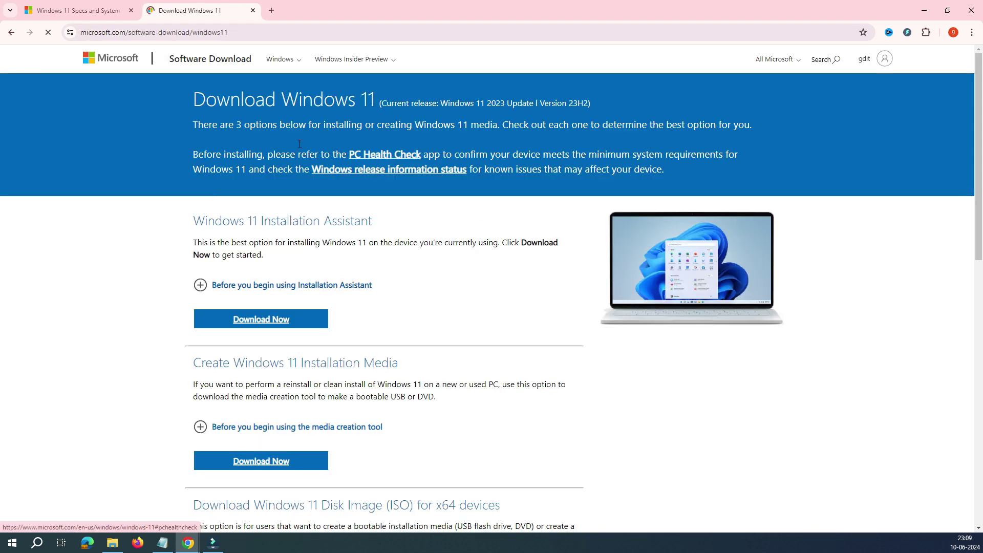
left_click(252, 33)
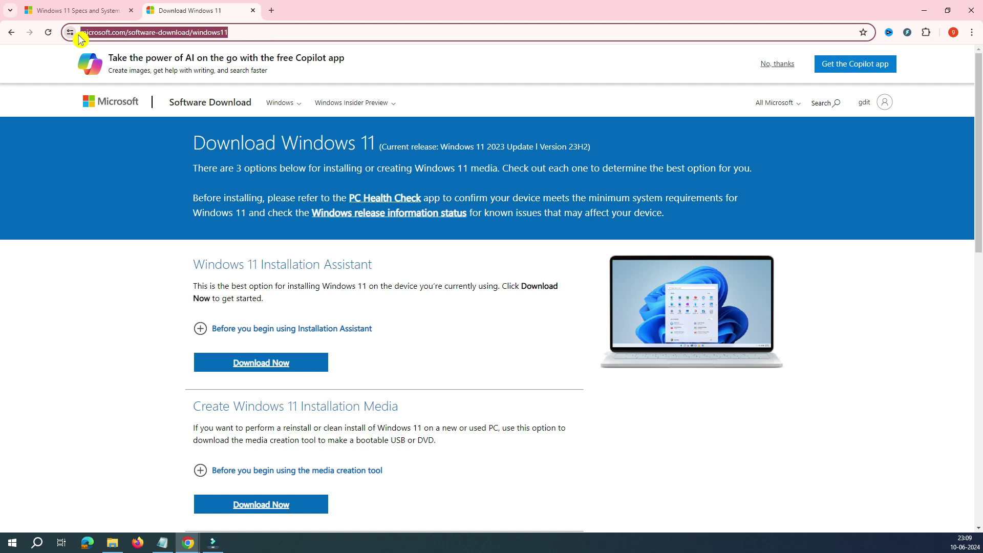
left_click(466, 351)
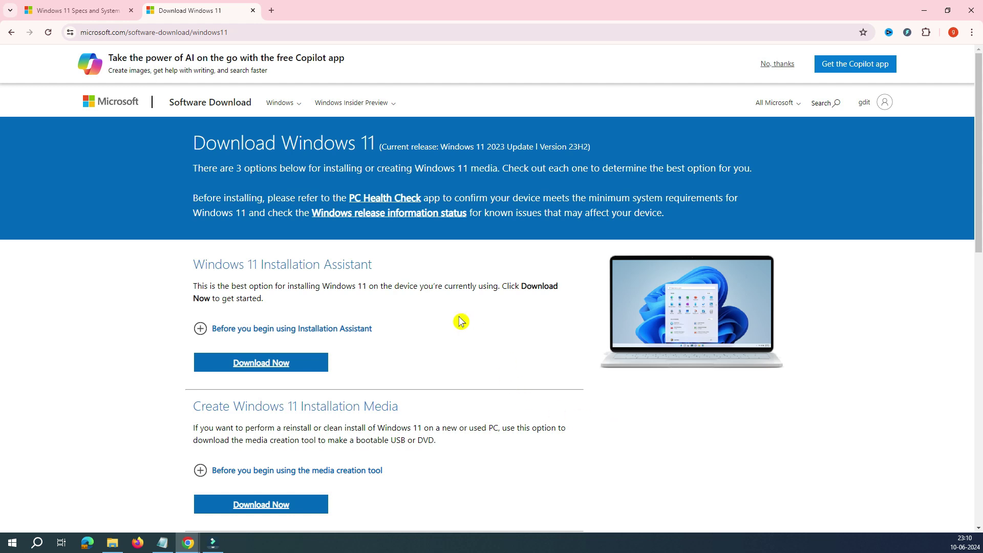
- Under Disk Image (ISO), choose Windows 11 multi-edition ISO for x64 and request the download
scroll(461, 323, "down", 7)
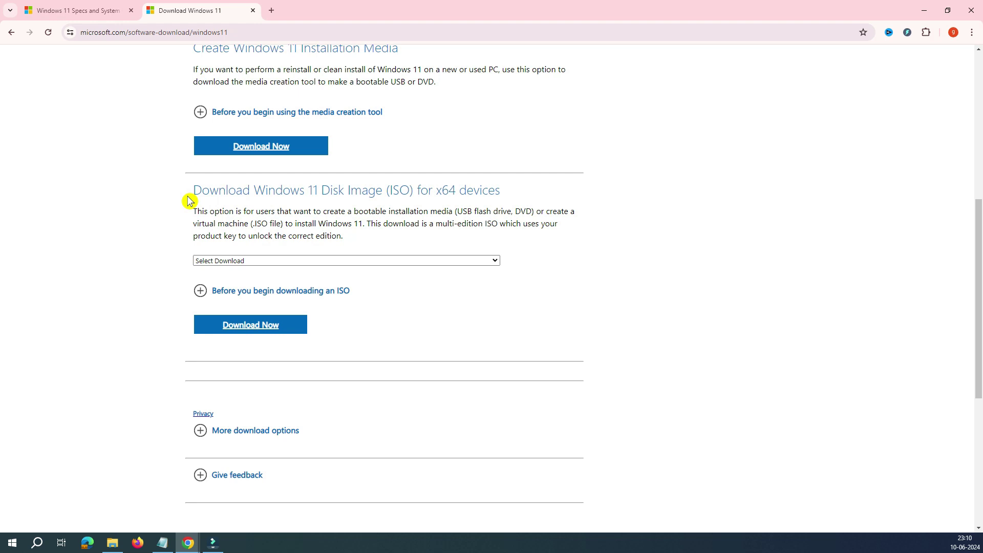
left_click_drag(182, 192, 387, 193)
left_click(465, 260)
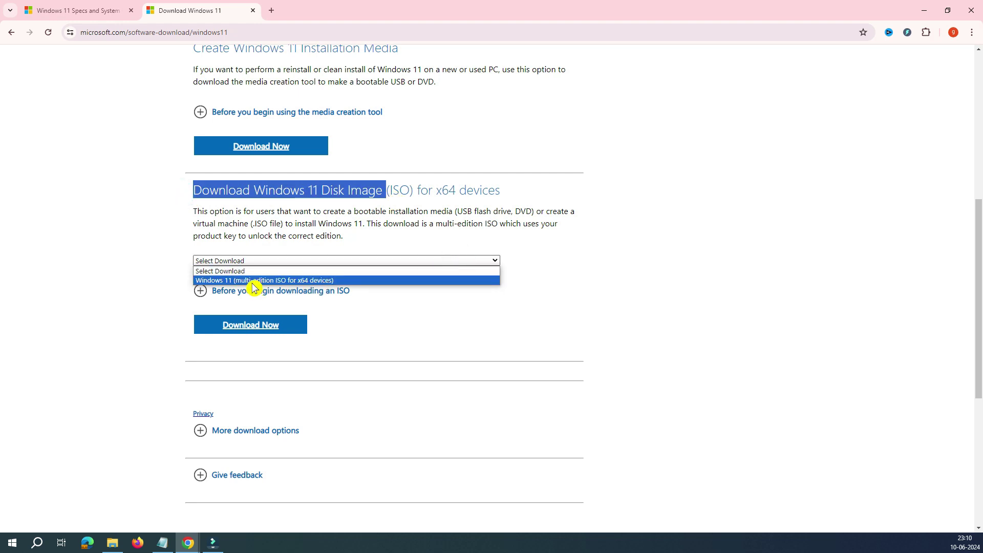
left_click(318, 280)
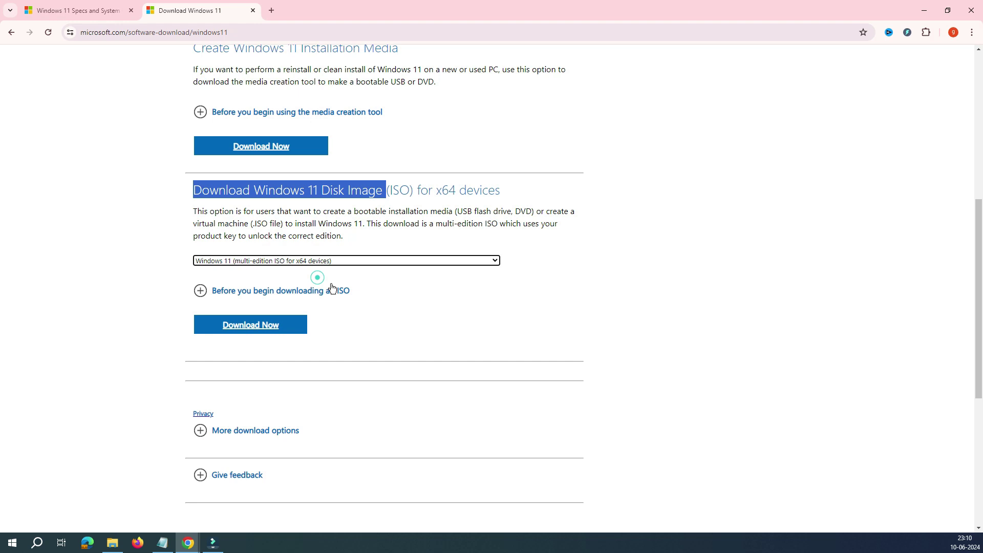
left_click(259, 329)
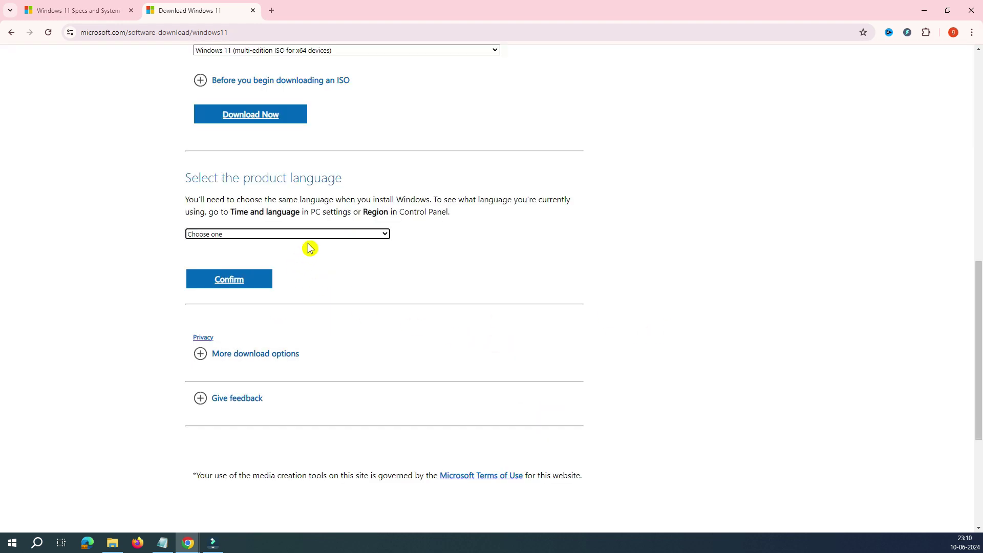
- Choose English International as the product language and confirm to get download links
left_click(310, 235)
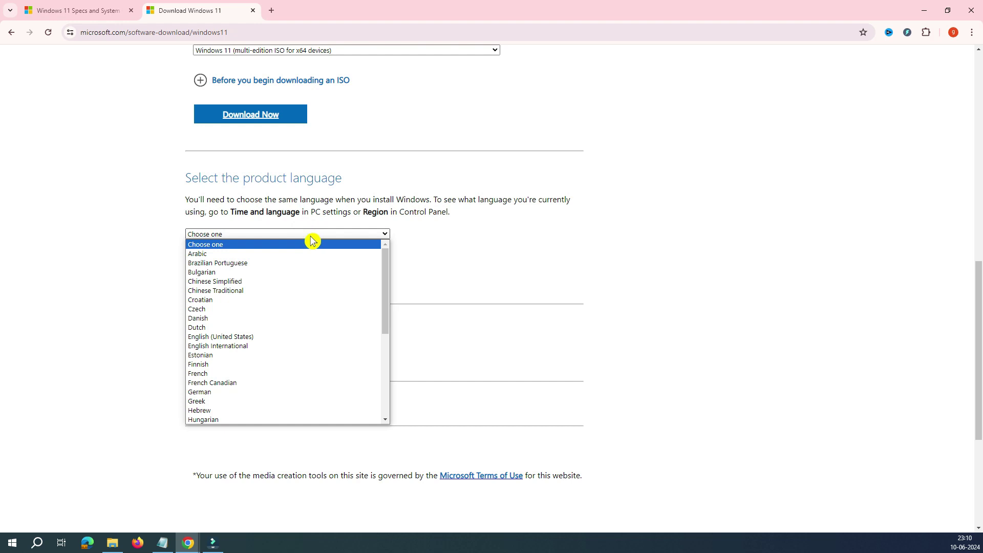
left_click(255, 347)
left_click(232, 284)
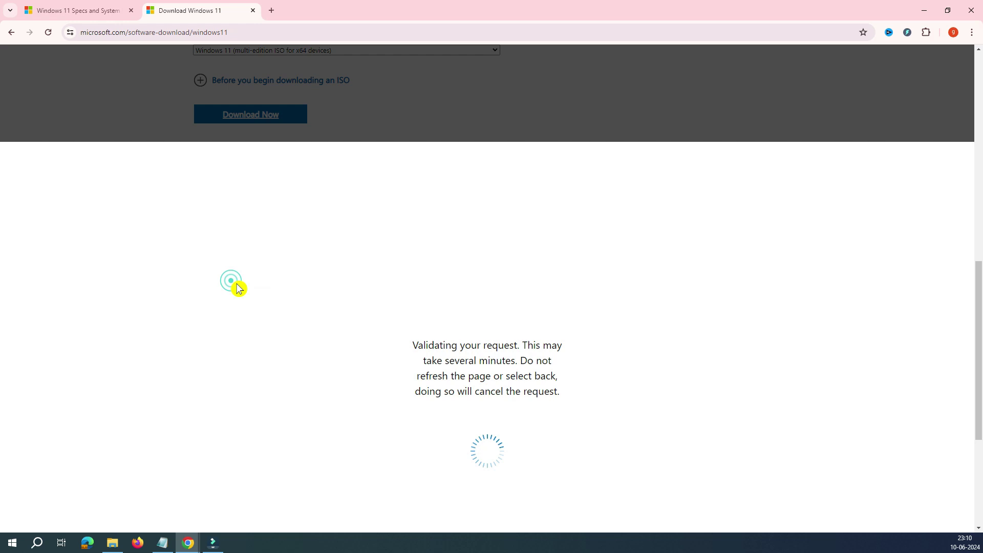
left_click(240, 162)
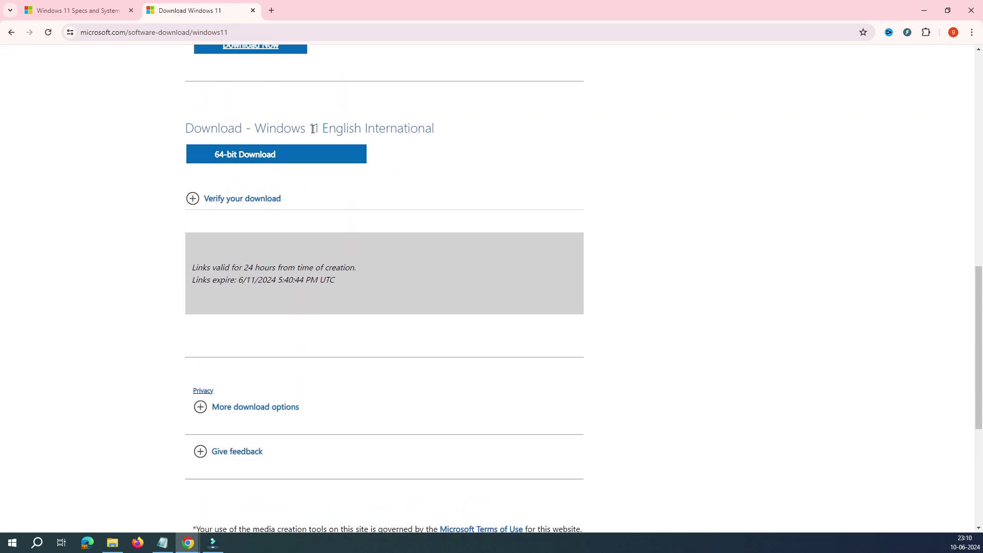
left_click_drag(435, 128, 438, 125)
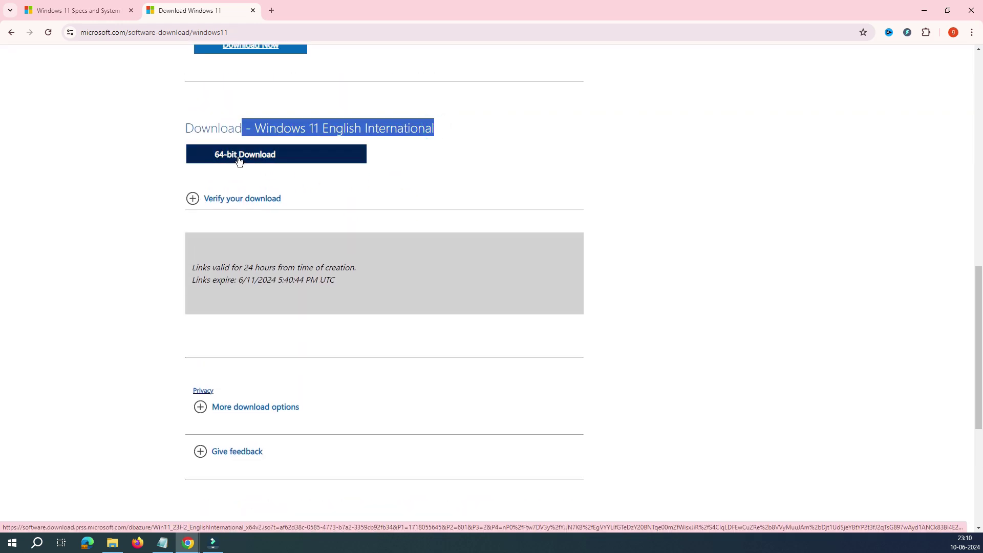
- Start the 64-bit English International ISO download and view Chrome's full download history
left_click(252, 280)
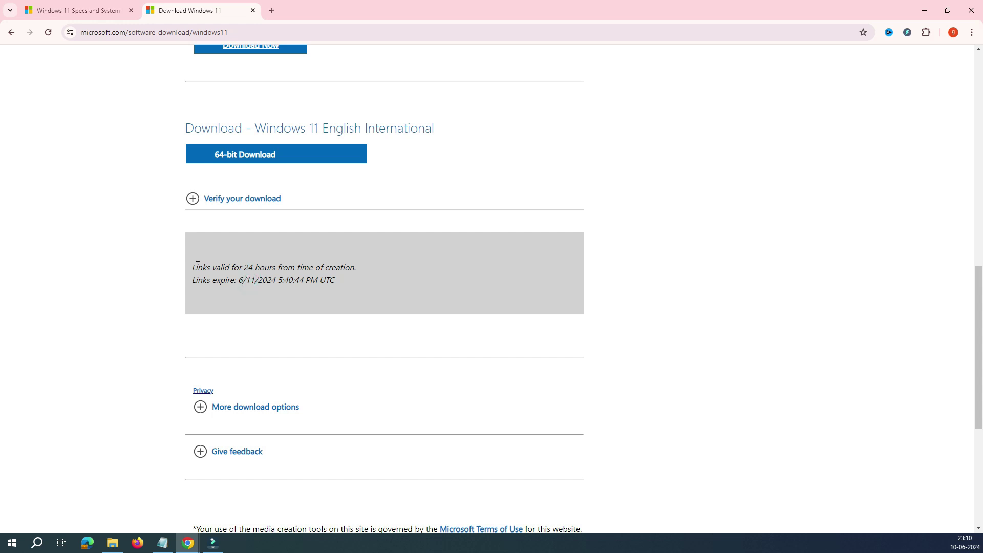
mouse_move(197, 266)
left_mouse_down()
mouse_move(347, 283)
mouse_move(199, 271)
left_mouse_up()
left_click(256, 279)
left_click(244, 155)
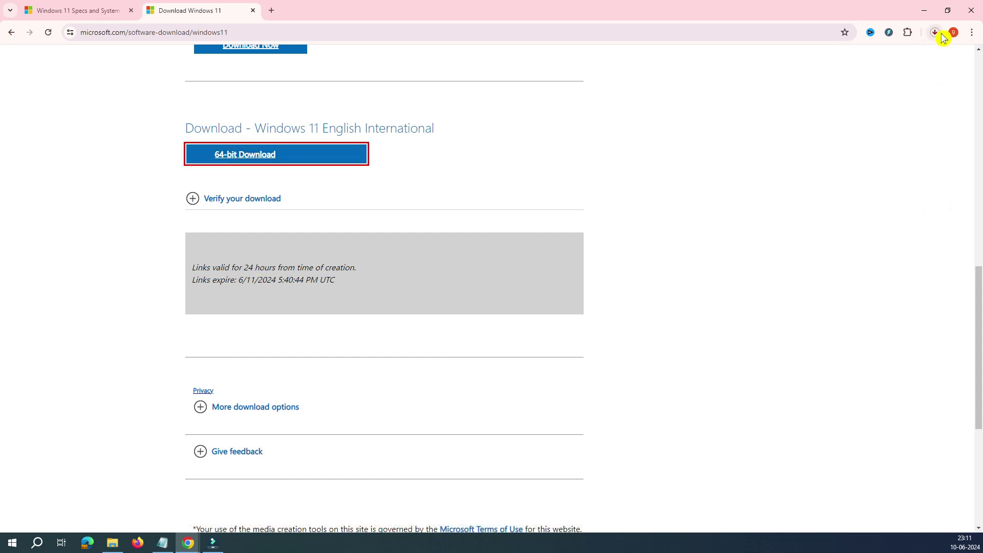
left_click(936, 33)
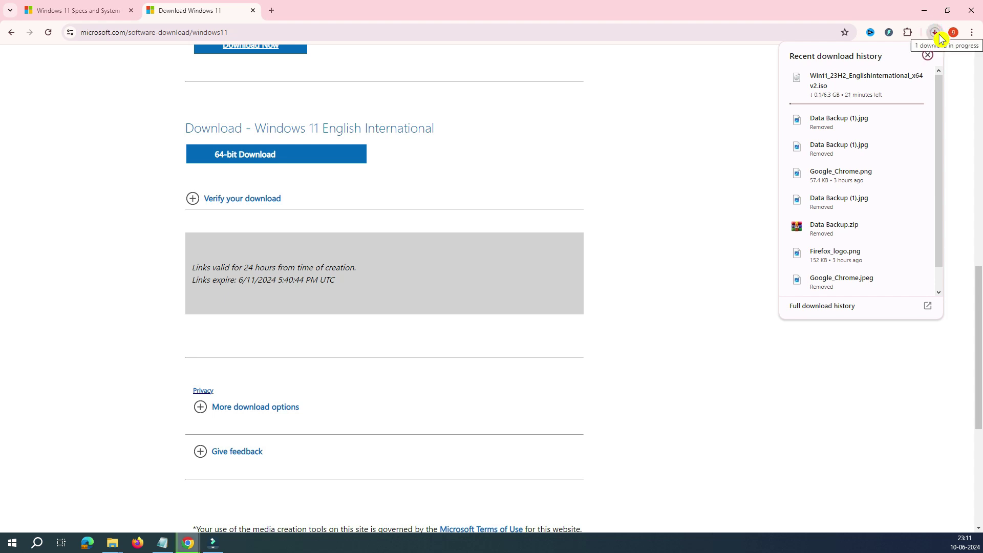
left_click(830, 312)
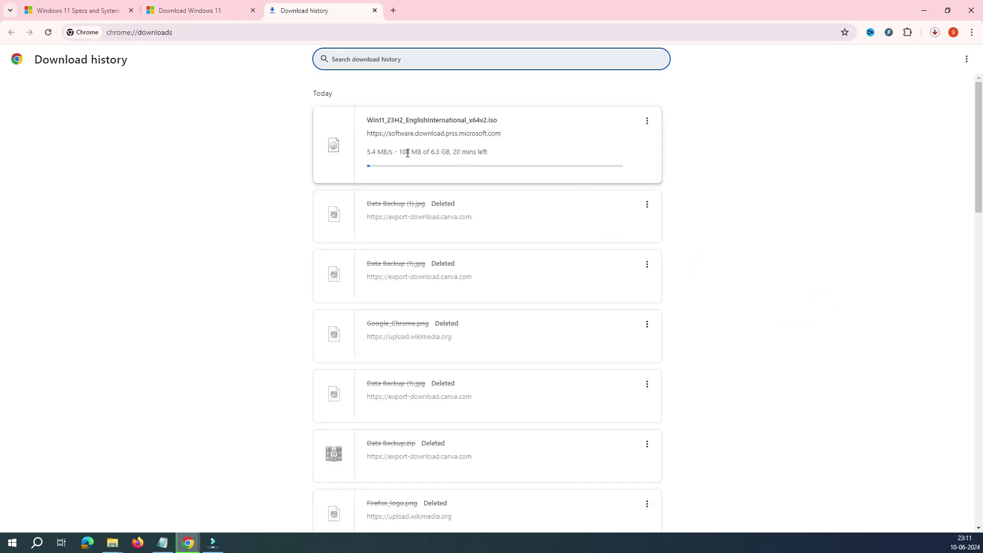
- Copy the Windows 11 ISO download link address
left_click(520, 133)
right_click(520, 133)
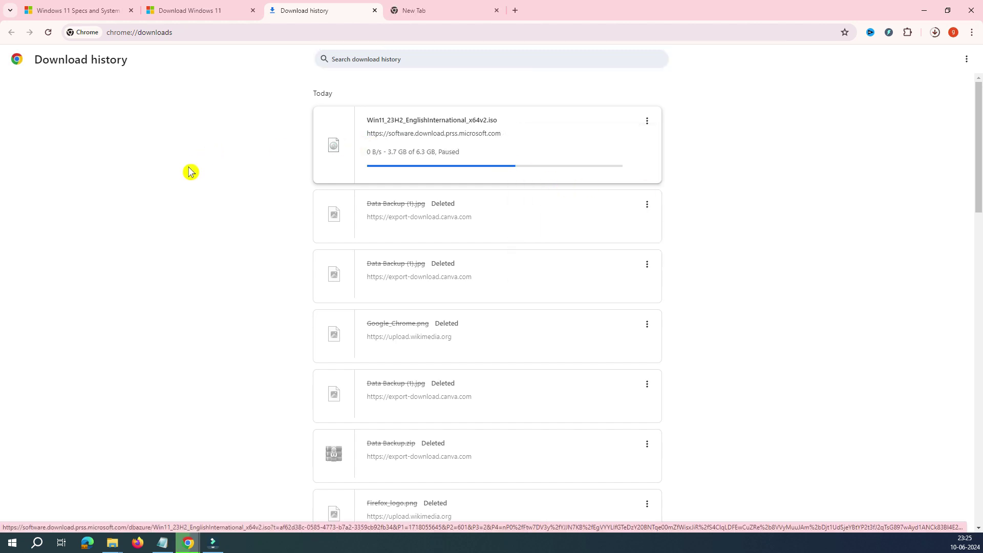
left_click(365, 144)
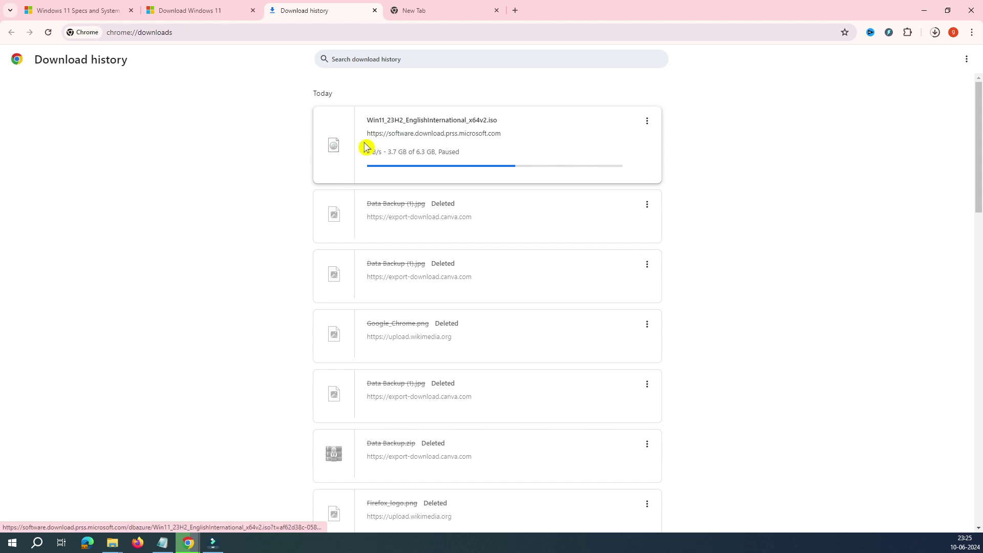
left_click_drag(365, 140, 499, 134)
right_click(500, 134)
left_click(554, 213)
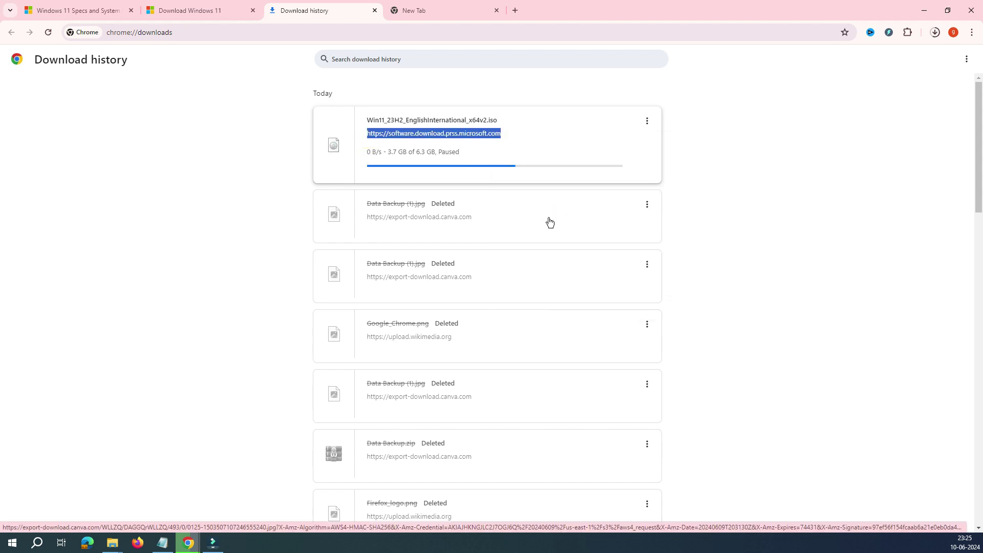
- Paste and load the ISO link in a new tab, pause that download, and show recent downloads
left_click(458, 10)
left_click(516, 11)
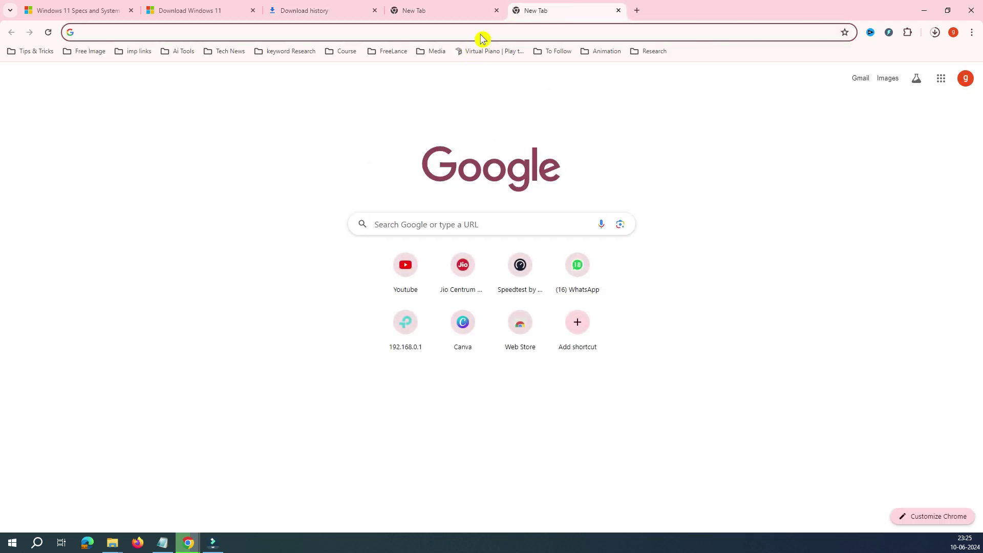
right_click(481, 34)
left_click(554, 140)
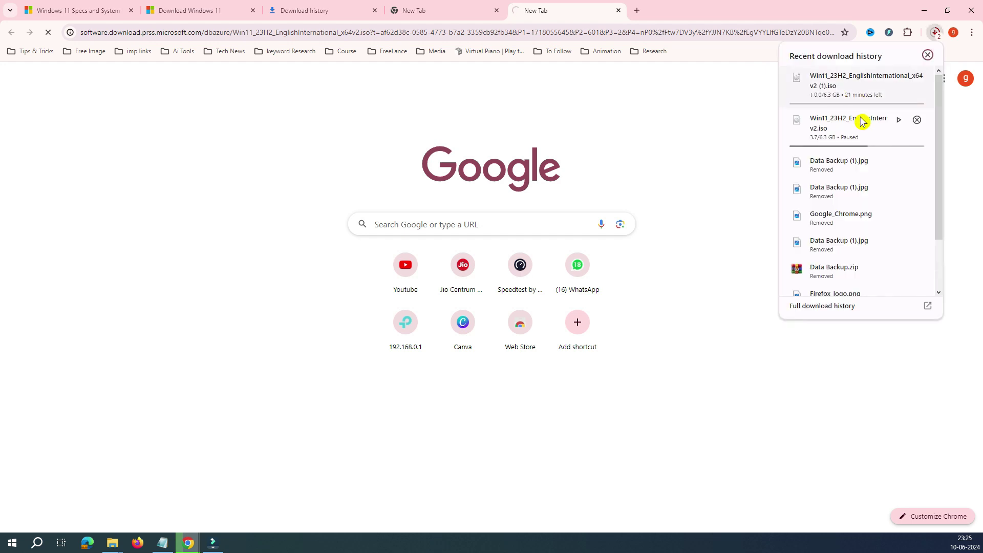
left_click(898, 77)
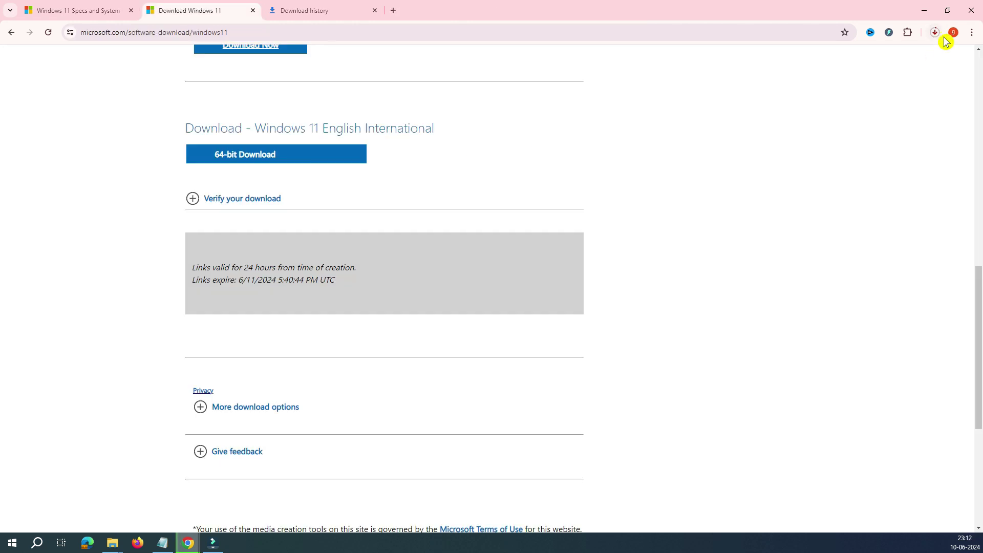
left_click(936, 32)
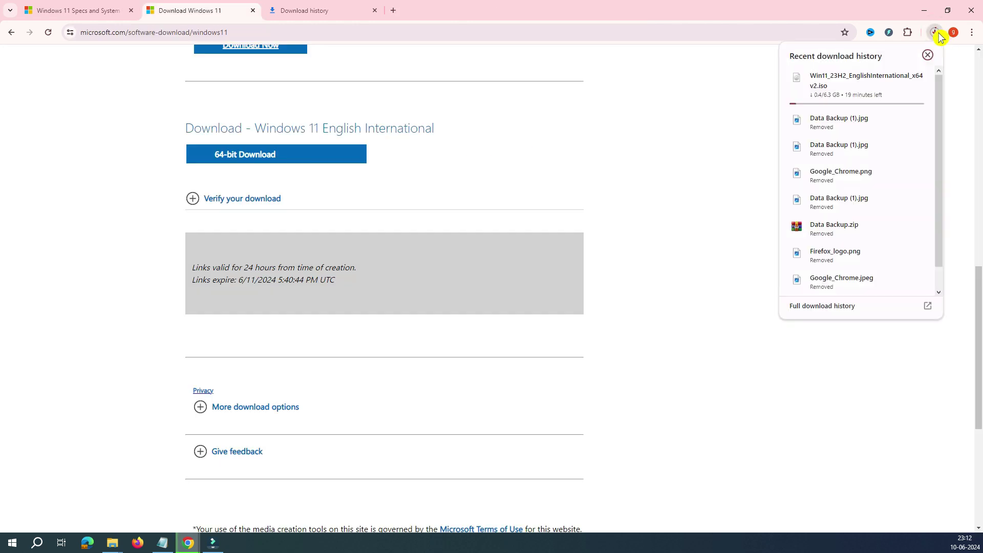
- Expand the Verify your download steps and select the Get-FileHash example command
left_click(192, 198)
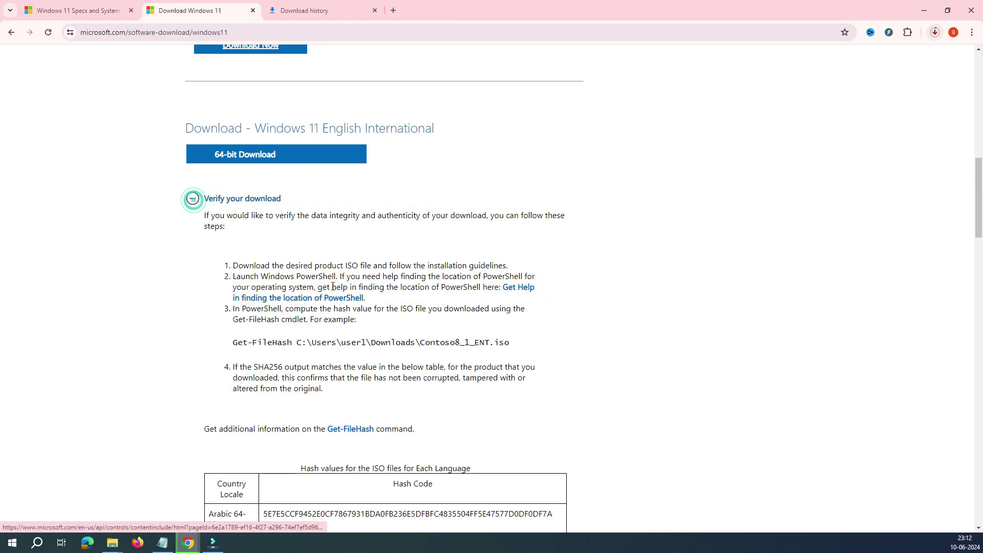
scroll(341, 297, "down", 2)
left_click_drag(515, 239, 241, 241)
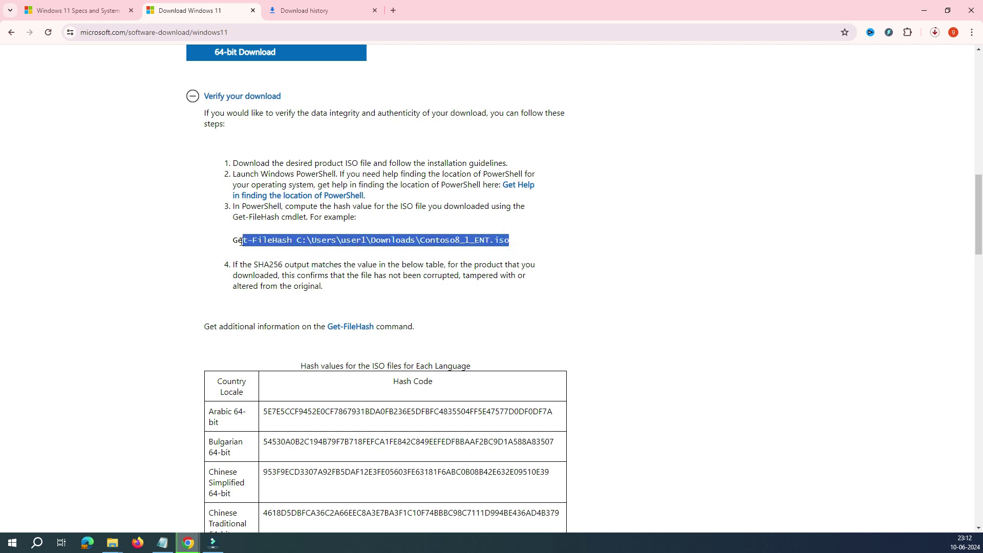
left_click(237, 242)
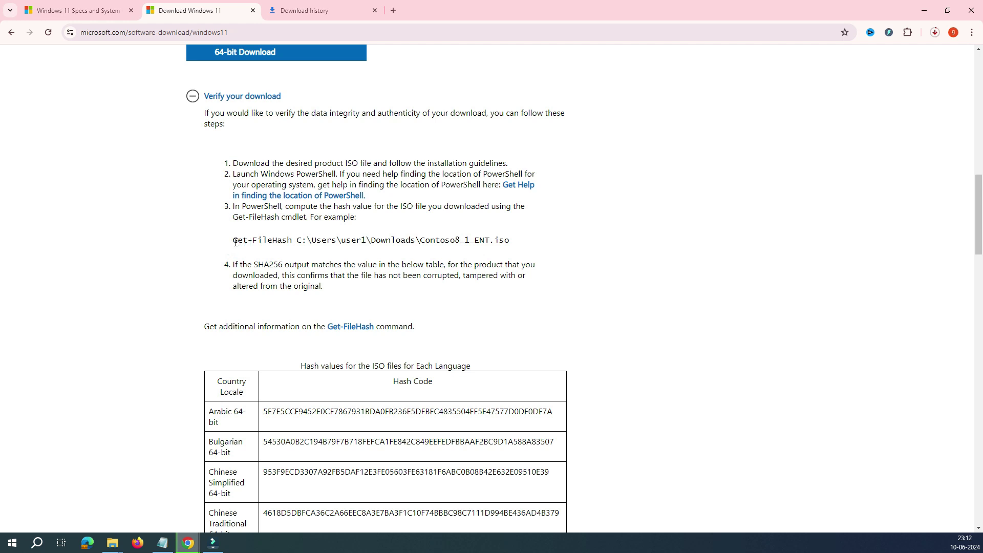
left_click_drag(235, 242, 526, 251)
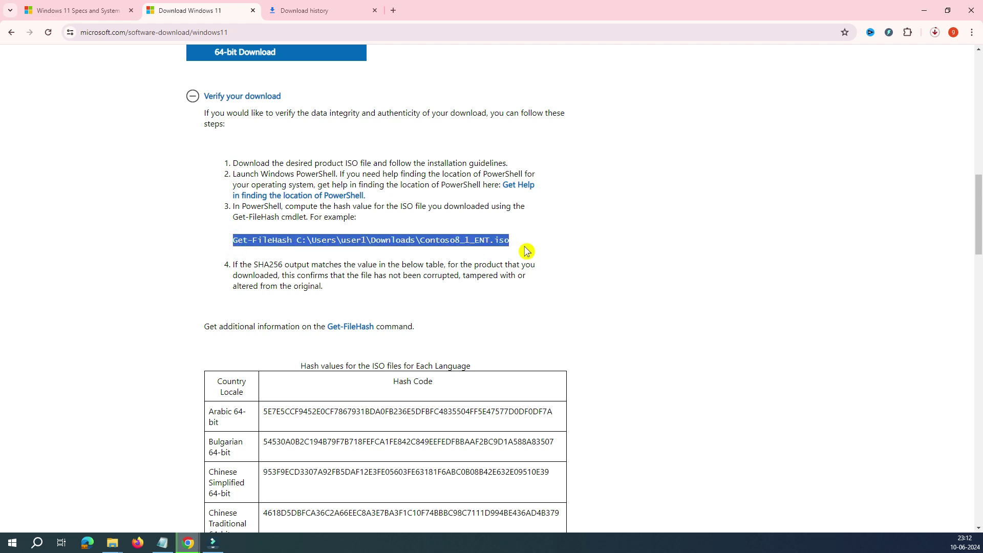
left_click(492, 240)
left_click_drag(235, 242, 292, 240)
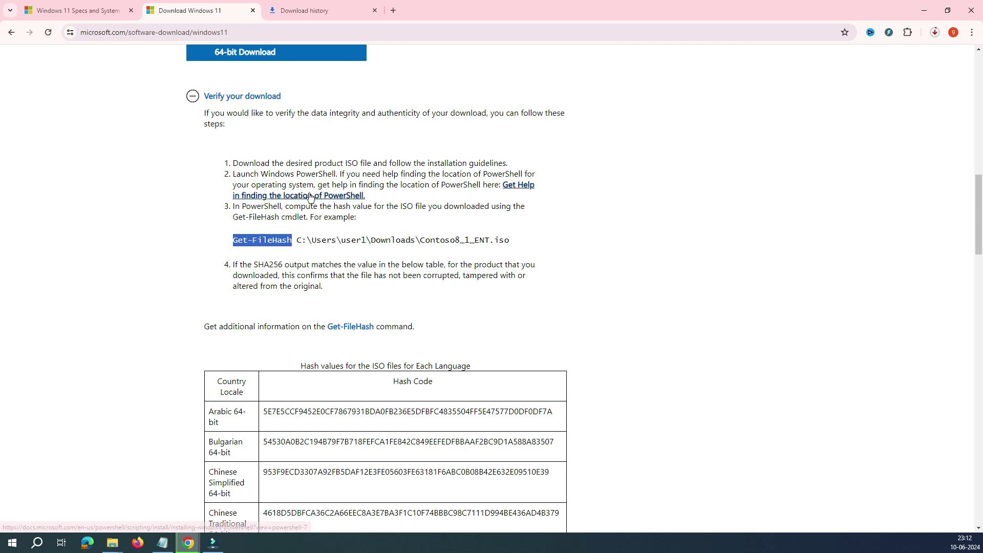
left_click(287, 243)
left_click_drag(236, 242, 514, 245)
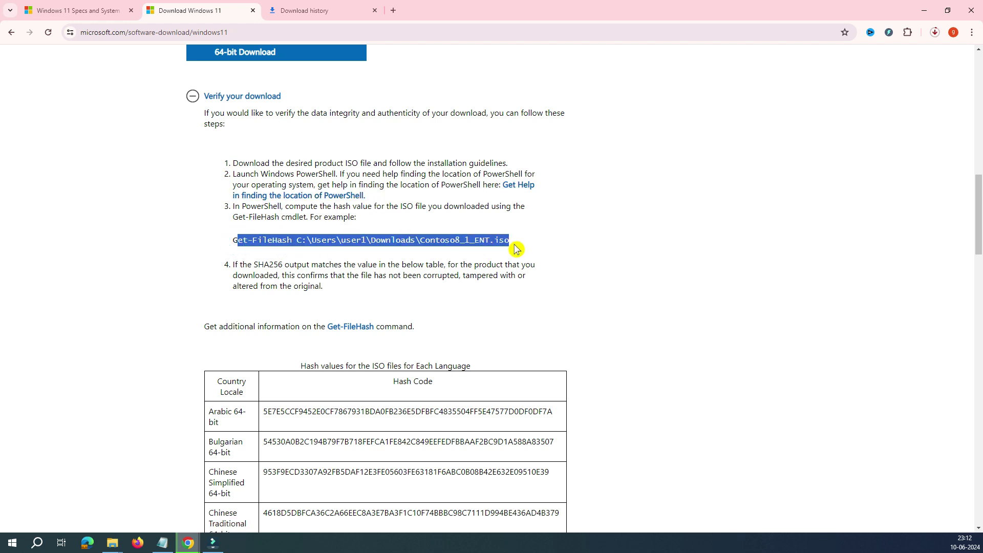
- Find the English International 64-bit SHA256 hash in the hash table and select it
scroll(391, 265, "down", 3)
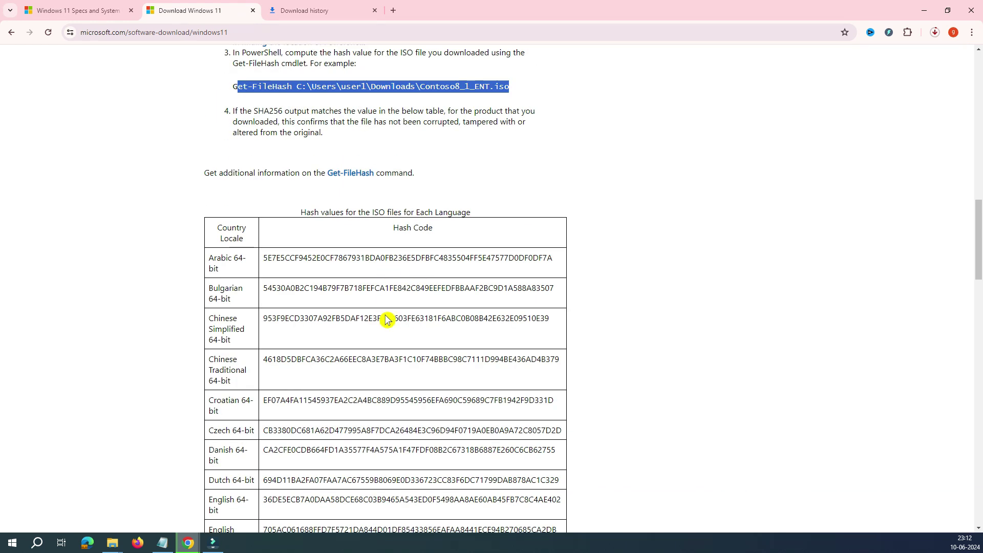
scroll(386, 320, "down", 4)
scroll(385, 320, "up", 5)
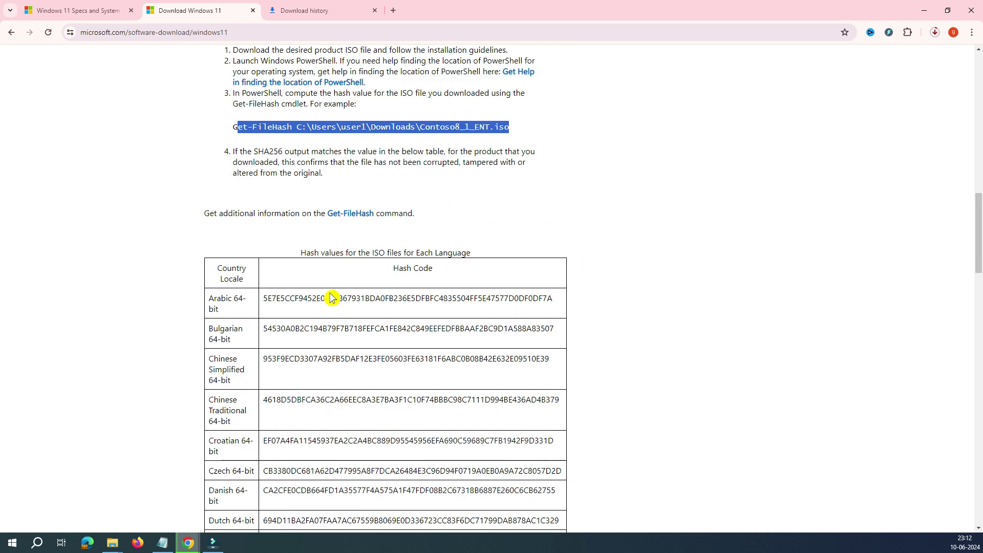
triple_click(232, 322)
scroll(271, 315, "down", 9)
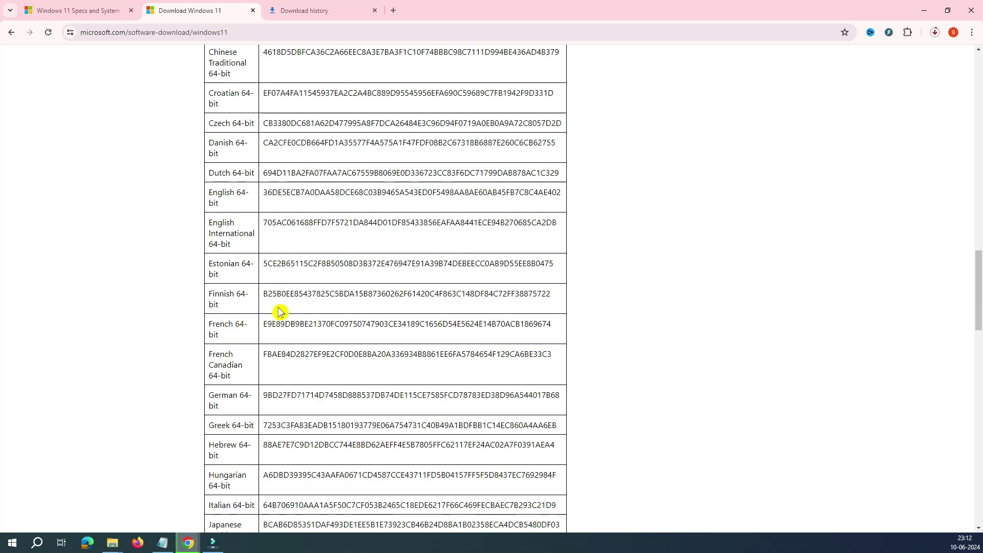
scroll(279, 311, "up", 1)
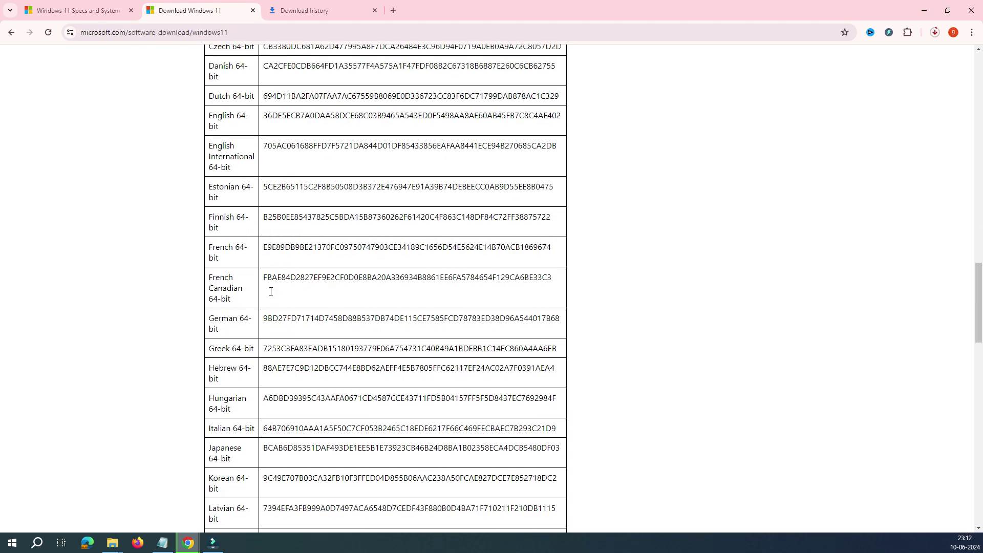
left_click(294, 186)
left_click_drag(265, 173, 558, 173)
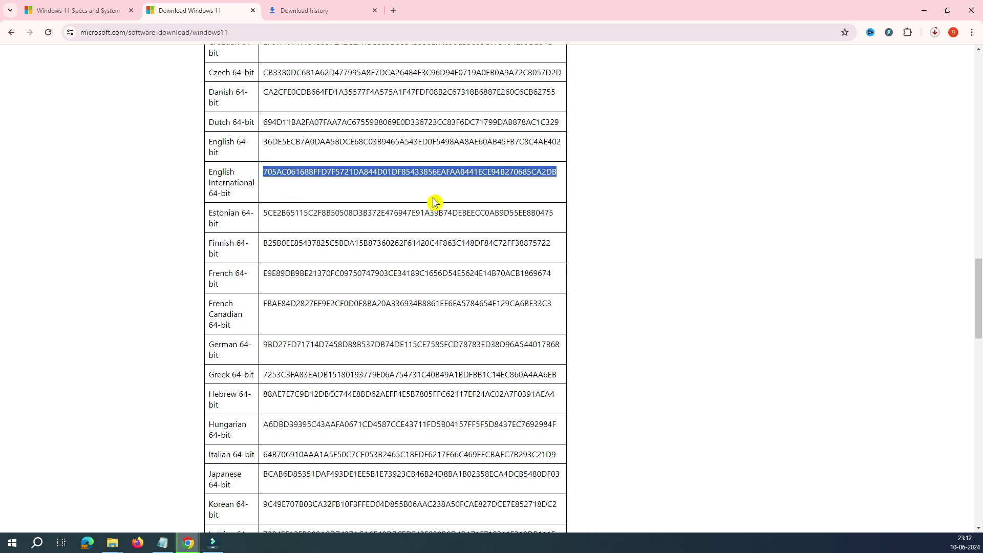
- Select the Get-FileHash example command line again
scroll(435, 205, "up", 8)
left_click_drag(514, 138, 232, 137)
scroll(492, 263, "down", 3)
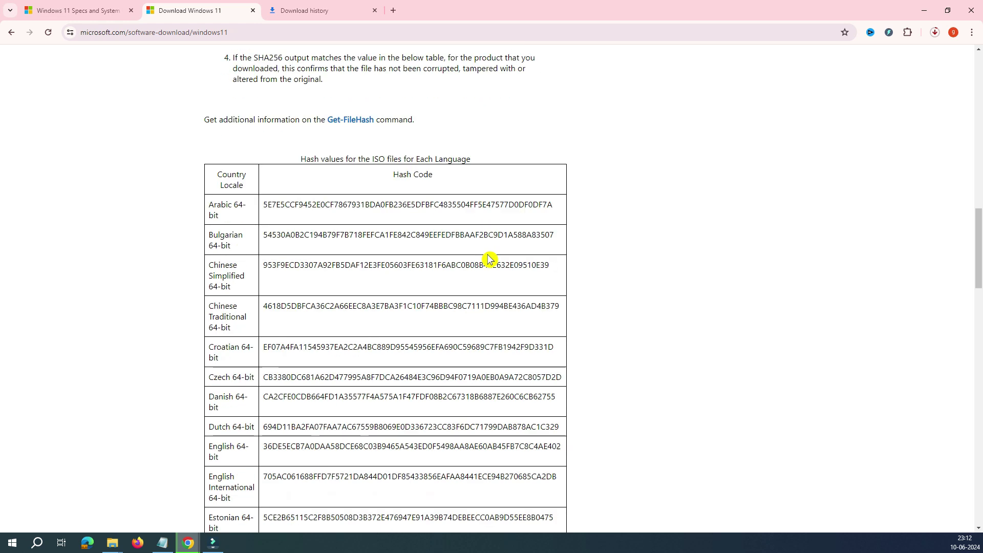
scroll(500, 267, "up", 6)
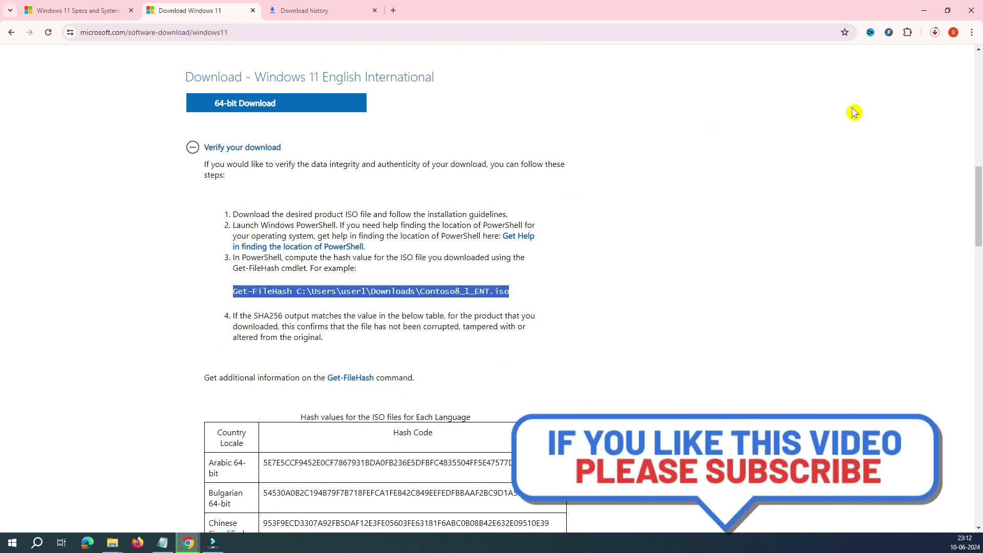
- Return to the Download history page showing the Windows 11 ISO progress and dismiss the context menu
left_click(935, 32)
left_click(925, 56)
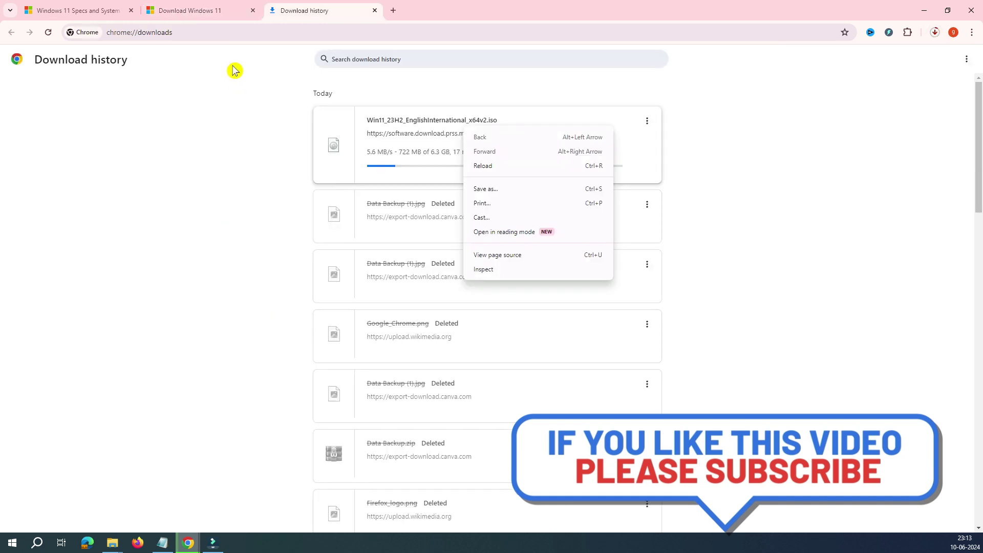
key("Escape")
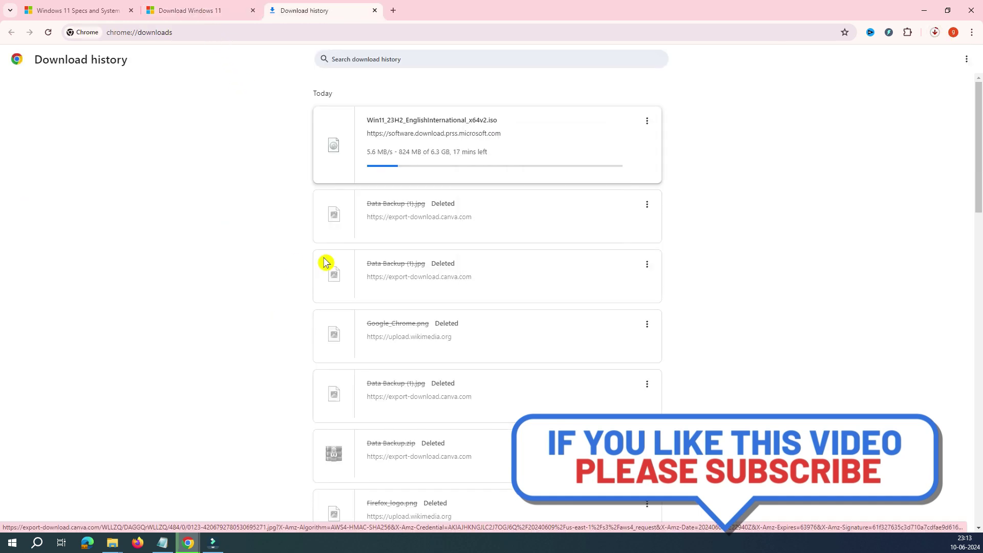